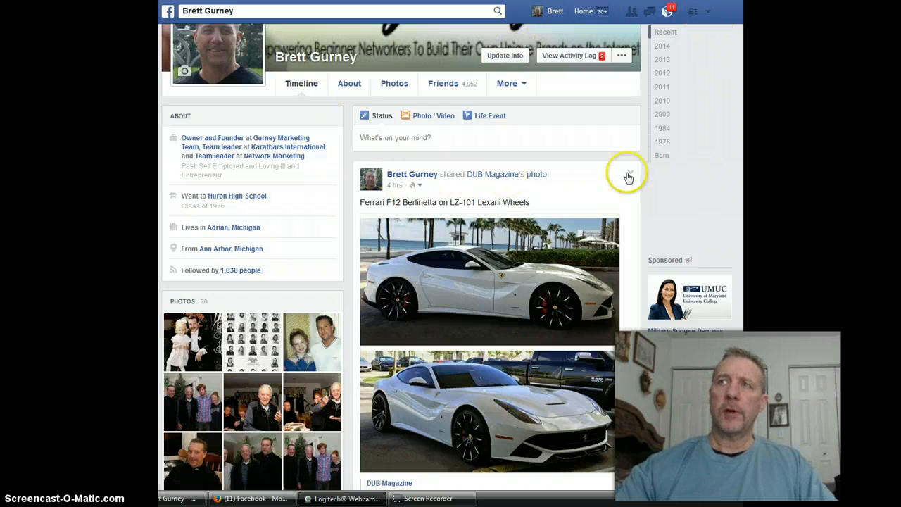
Switch to using Facebook as the page "Join the YEVOlution - YEVO Nutrient Dense Safe Foods"
scroll(401, 253, up, 2)
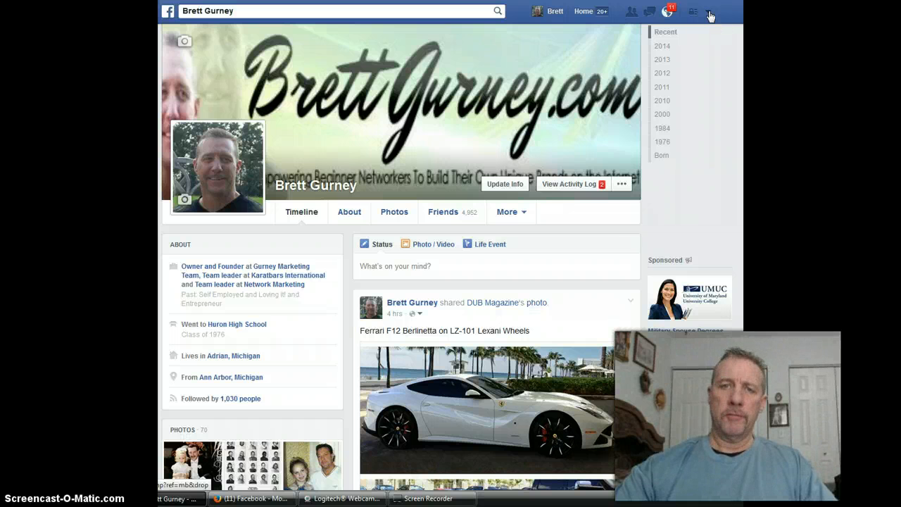
click(709, 13)
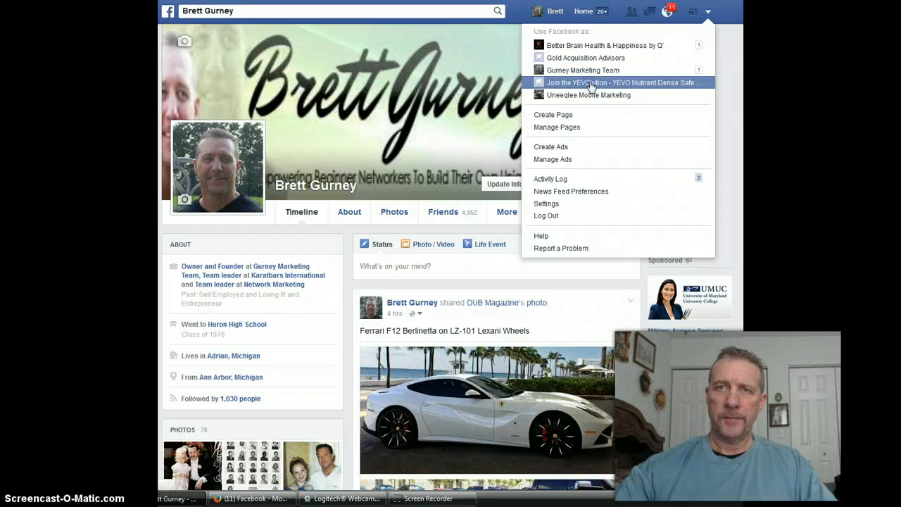
click(614, 86)
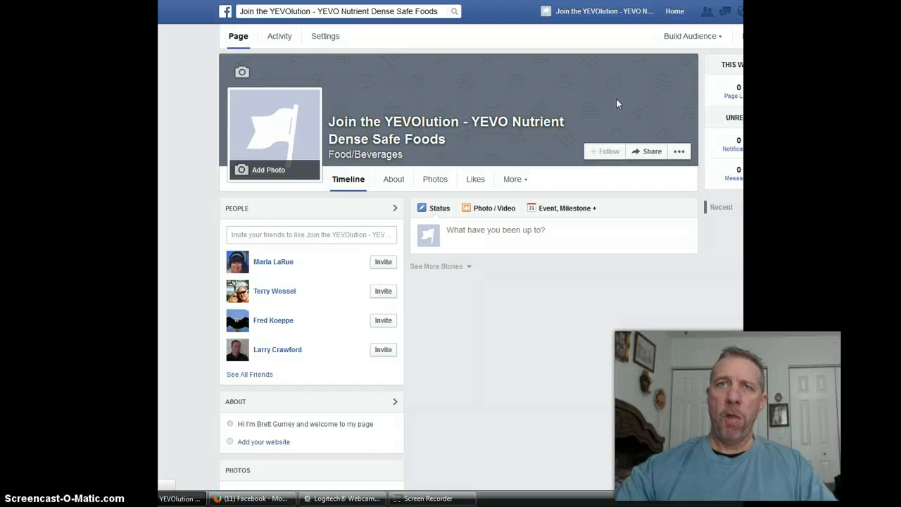
click(610, 102)
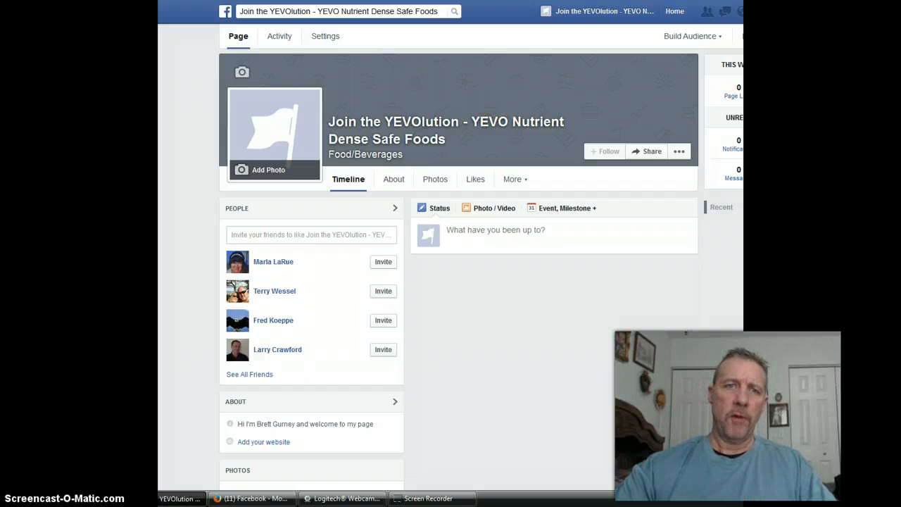
Open the Yevo folder in the computer's Pictures and check the image details of the Team YEVOlution banner
key(super)
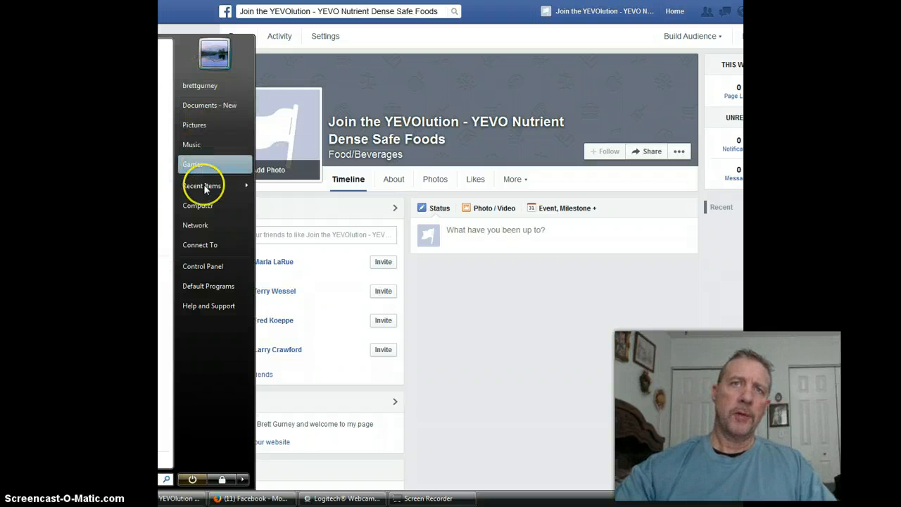
click(195, 125)
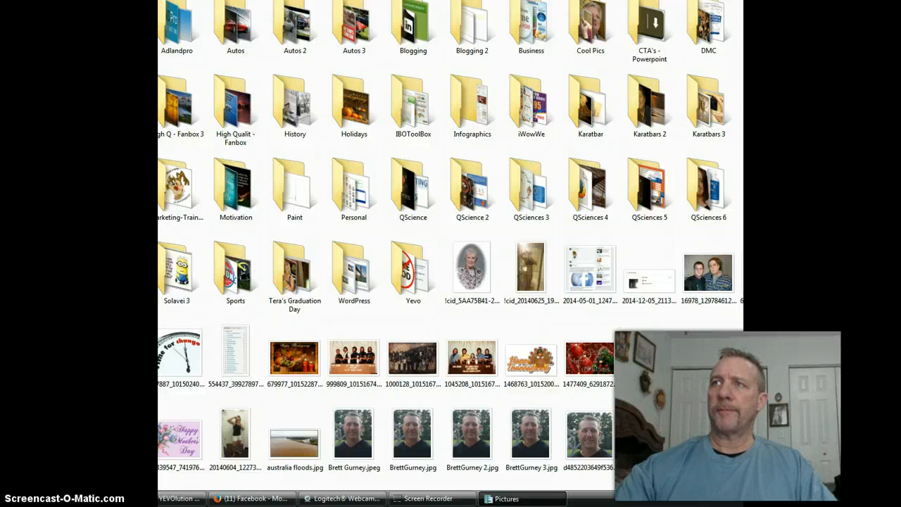
scroll(451, 247, down, 2)
scroll(450, 246, up, 2)
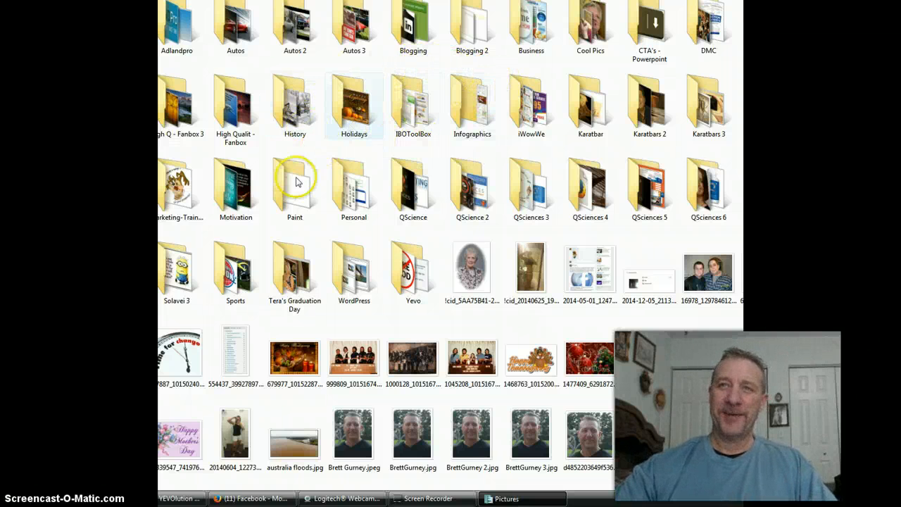
double_click(411, 274)
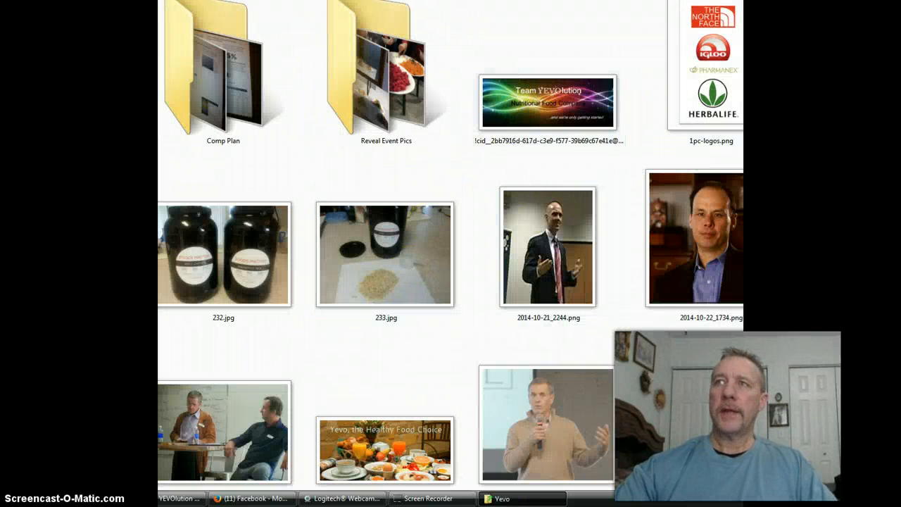
drag(458, 8, 483, 8)
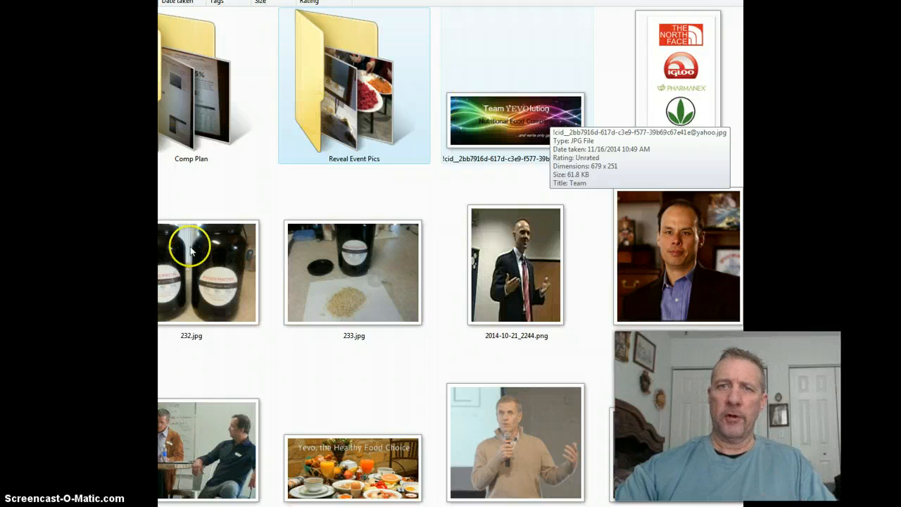
Switch back to Facebook and try to open its help from the personal news feed, dismissing the error dialogs
click(228, 483)
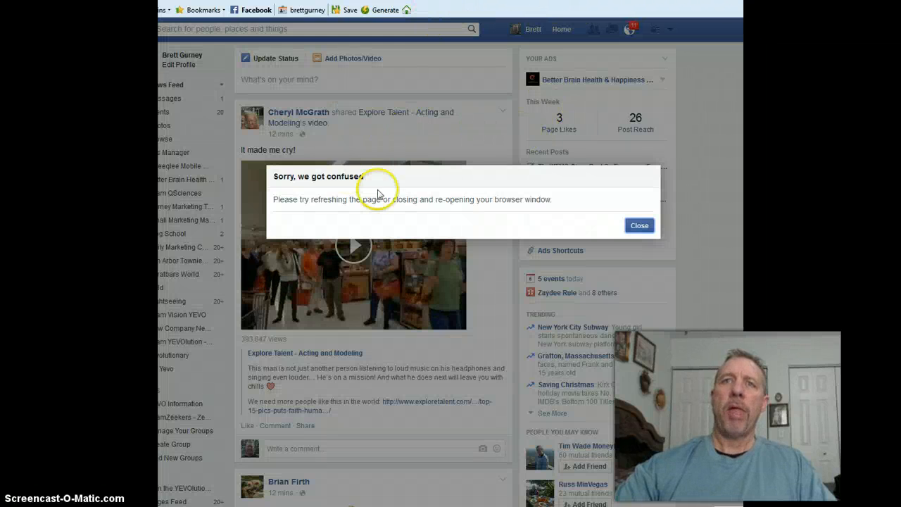
click(634, 225)
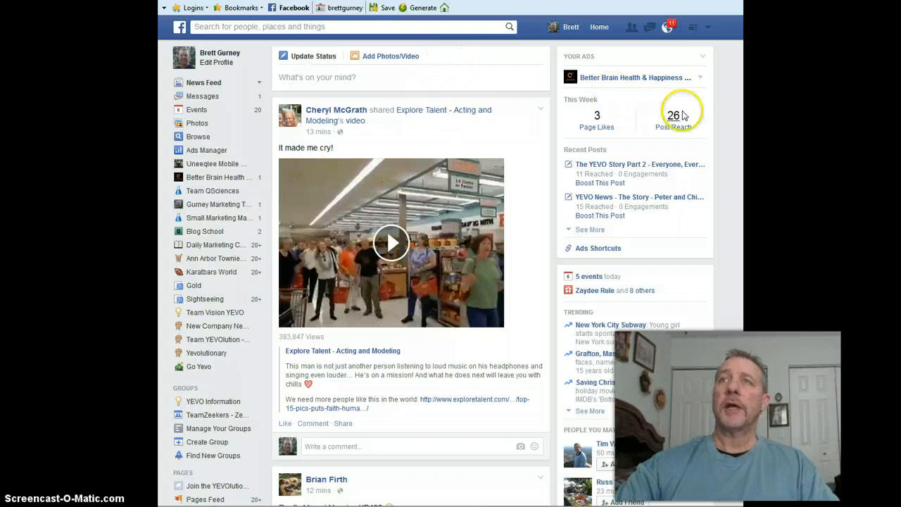
click(708, 30)
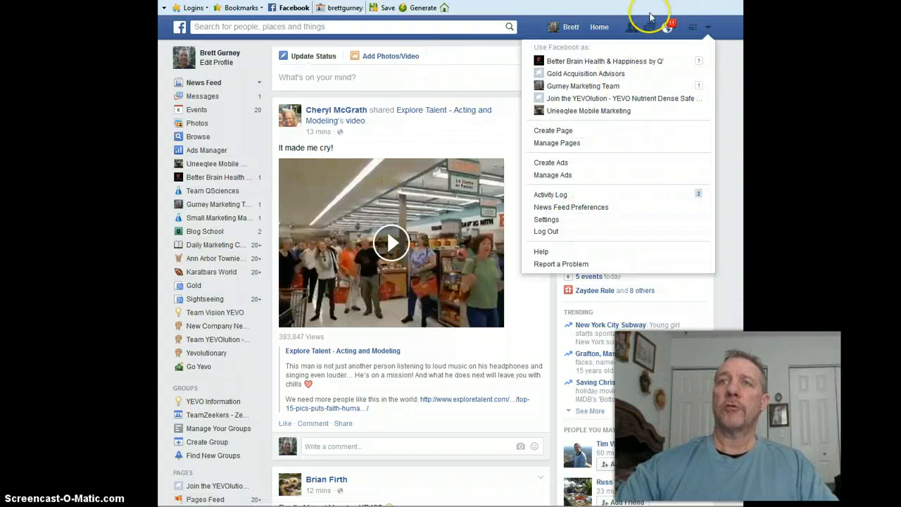
click(548, 252)
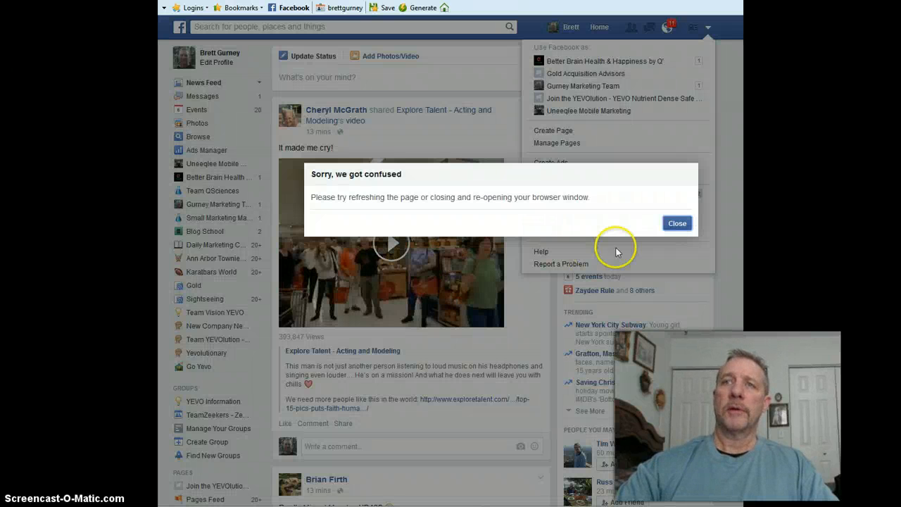
click(678, 225)
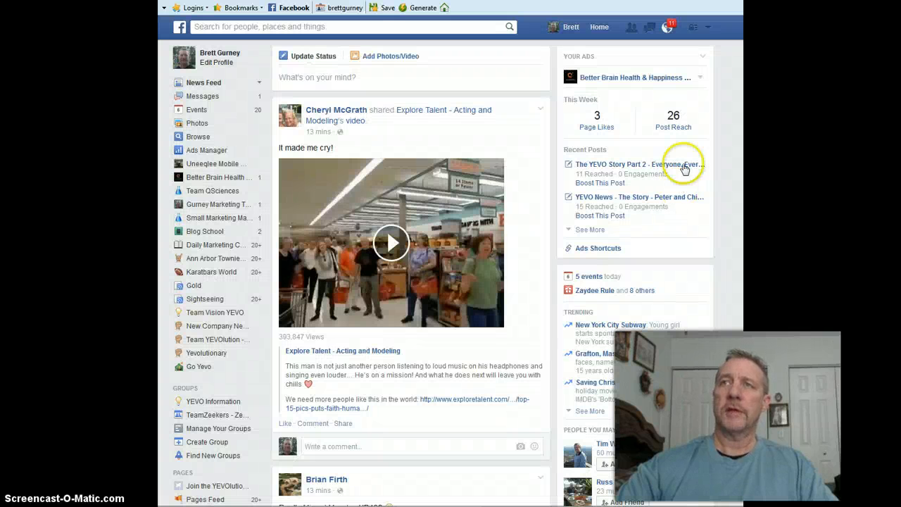
click(708, 27)
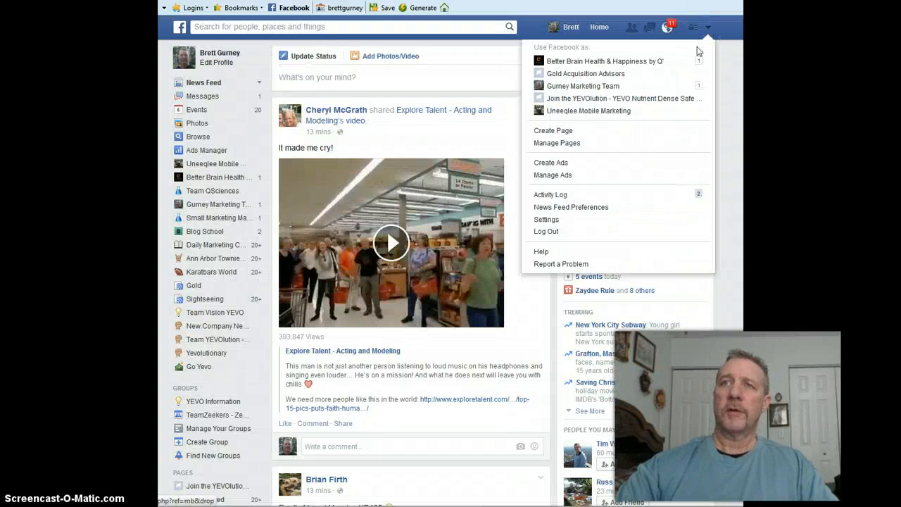
click(577, 252)
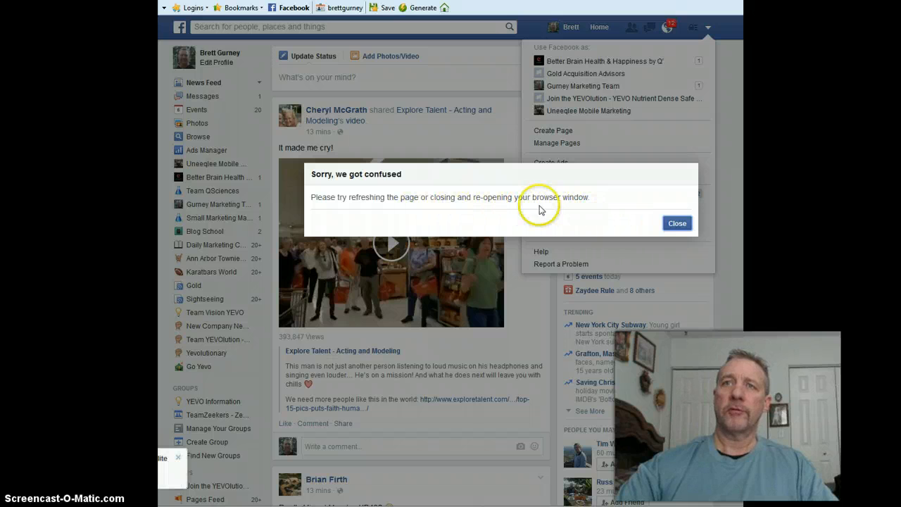
click(679, 224)
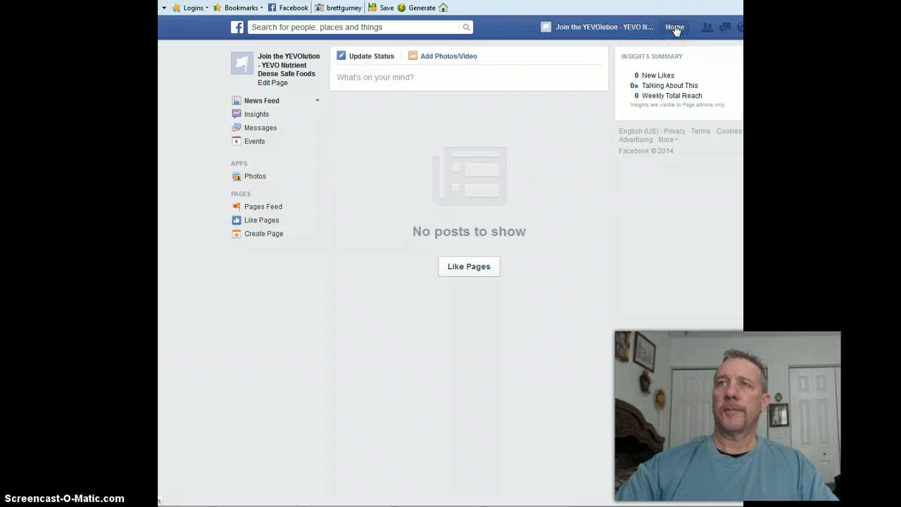
From the YEVOlution page, search Facebook help for "Cover Photo Dimensions" and expand the answer about profile picture and cover photo dimensions
click(675, 27)
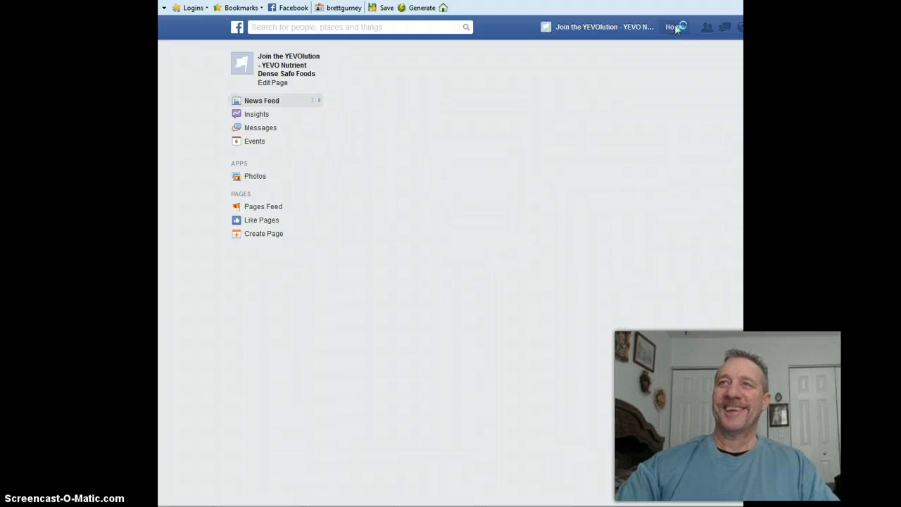
click(601, 28)
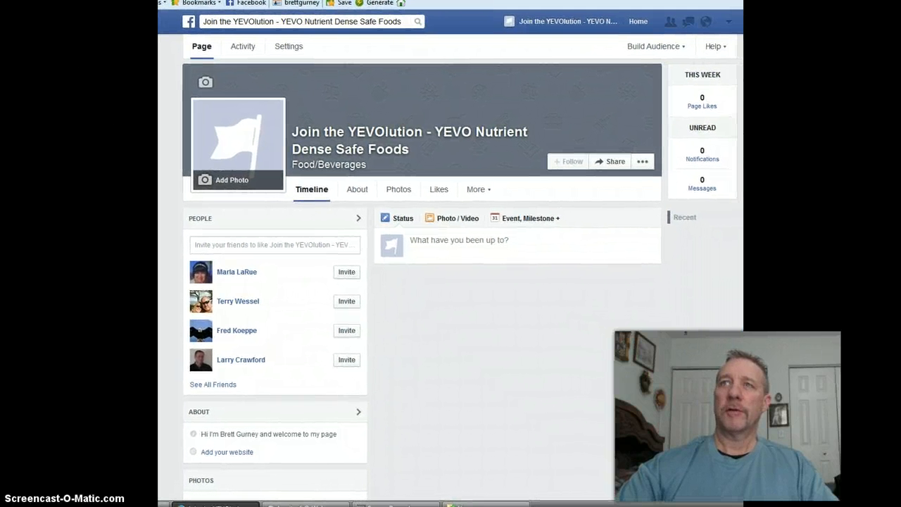
click(729, 21)
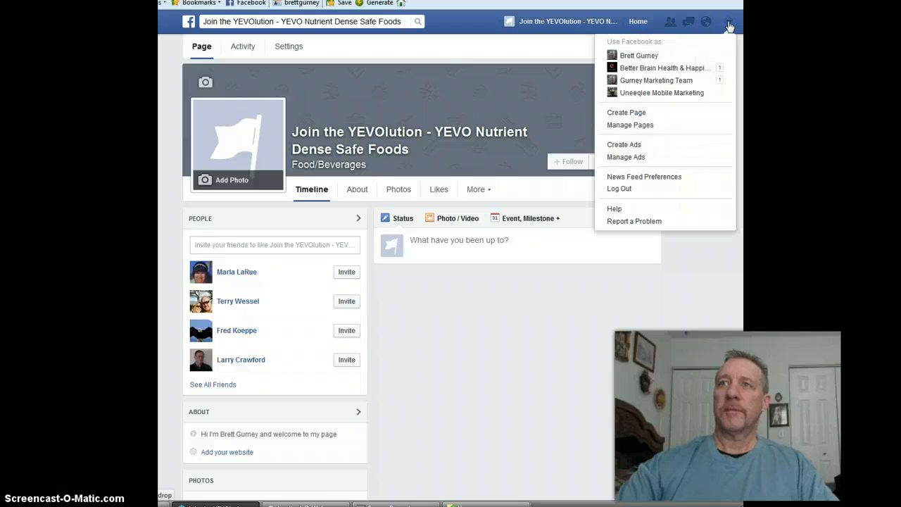
click(622, 208)
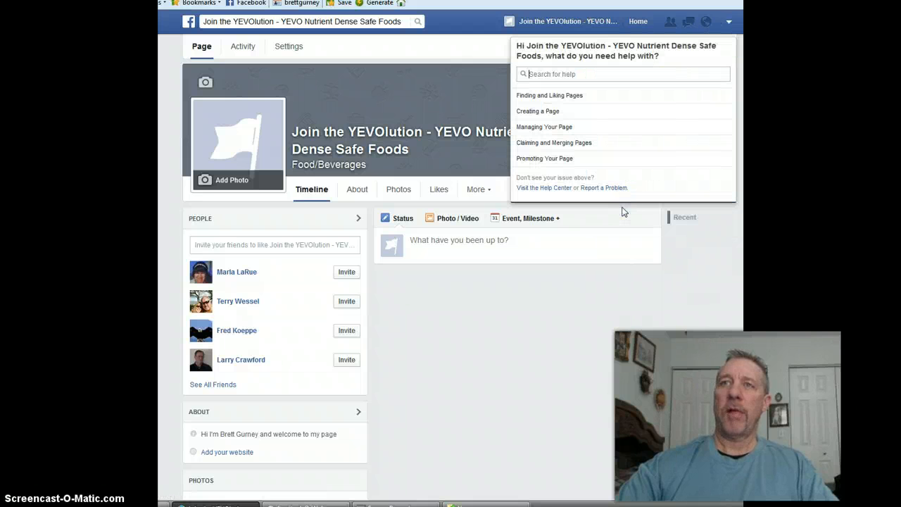
click(556, 86)
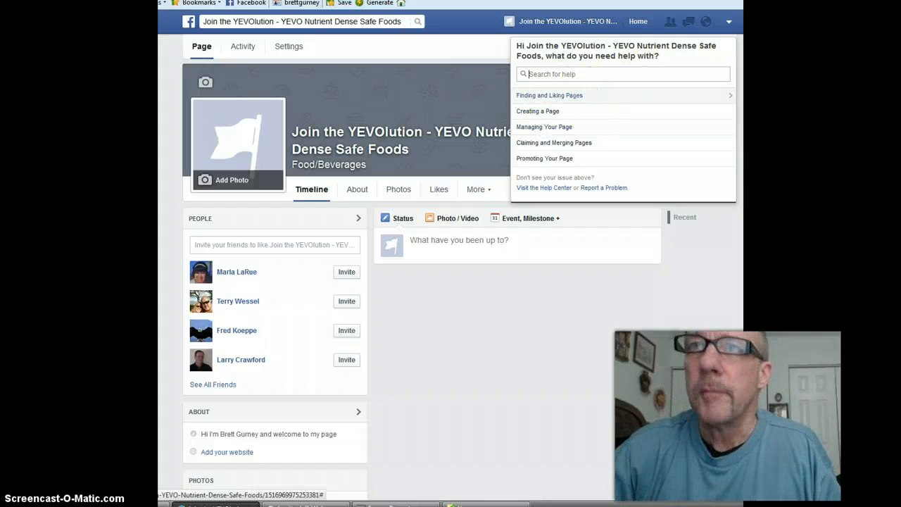
text(over Photo Dimensions)
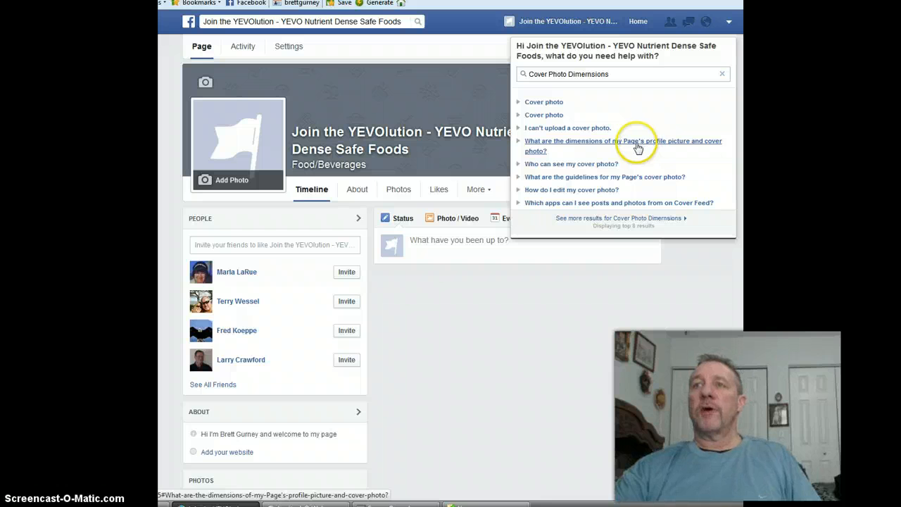
click(596, 146)
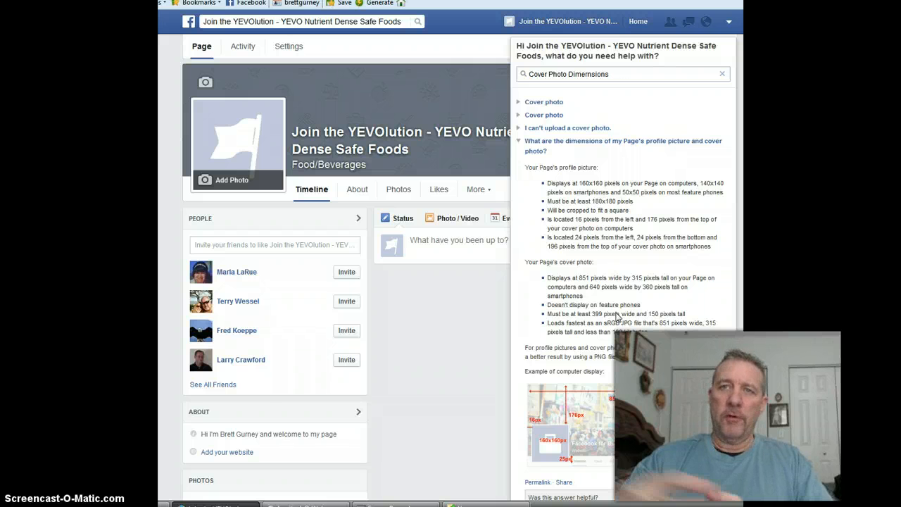
Open the Picture resize website from the Photo Edit folder of the RoboForm bookmarks
click(198, 49)
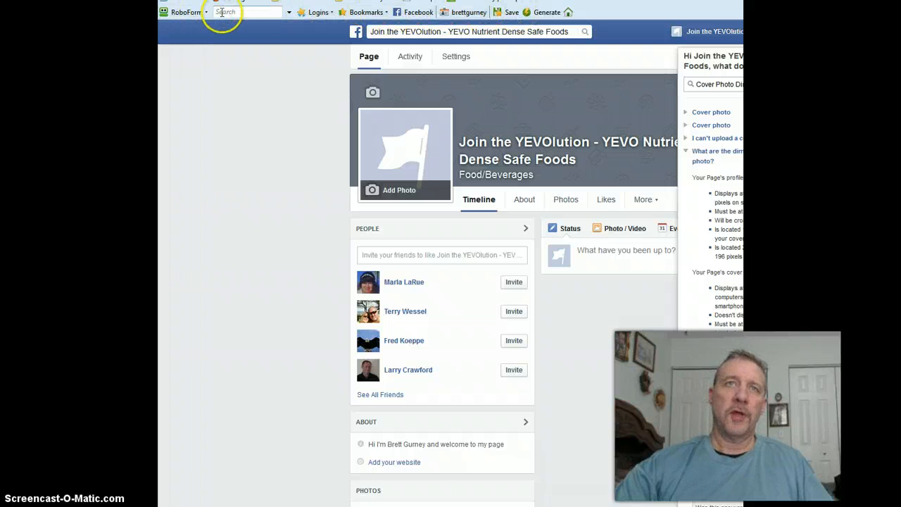
click(168, 14)
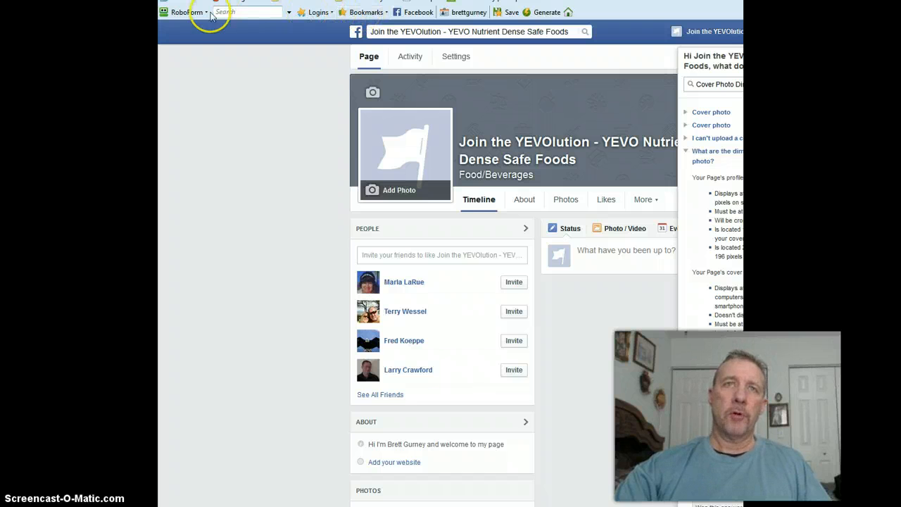
click(366, 13)
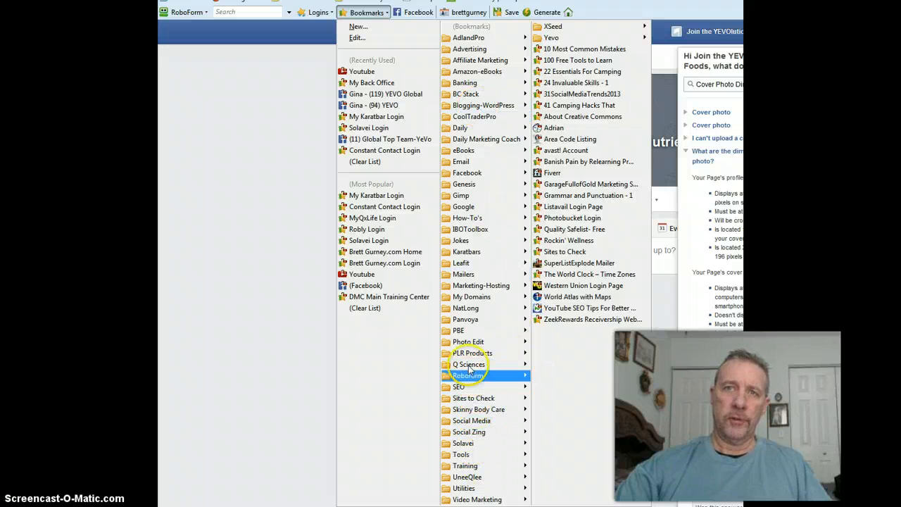
mouse_move(464, 345)
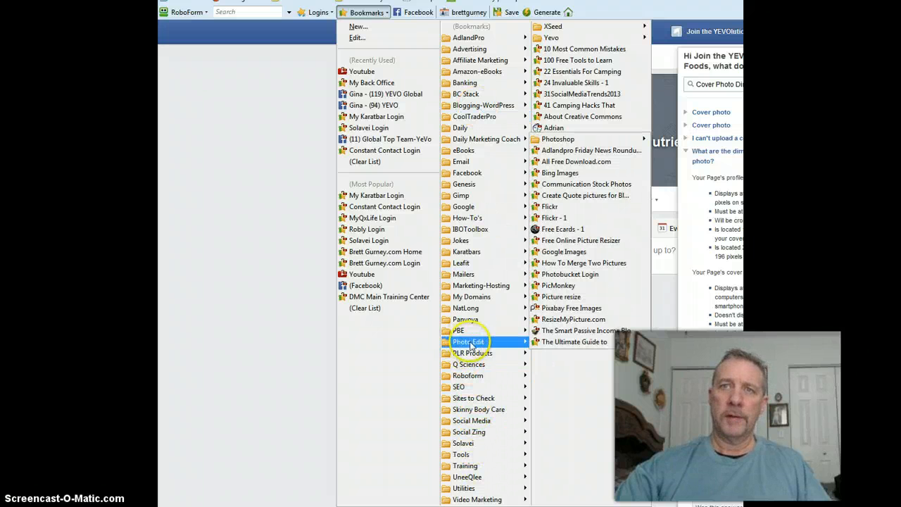
click(572, 298)
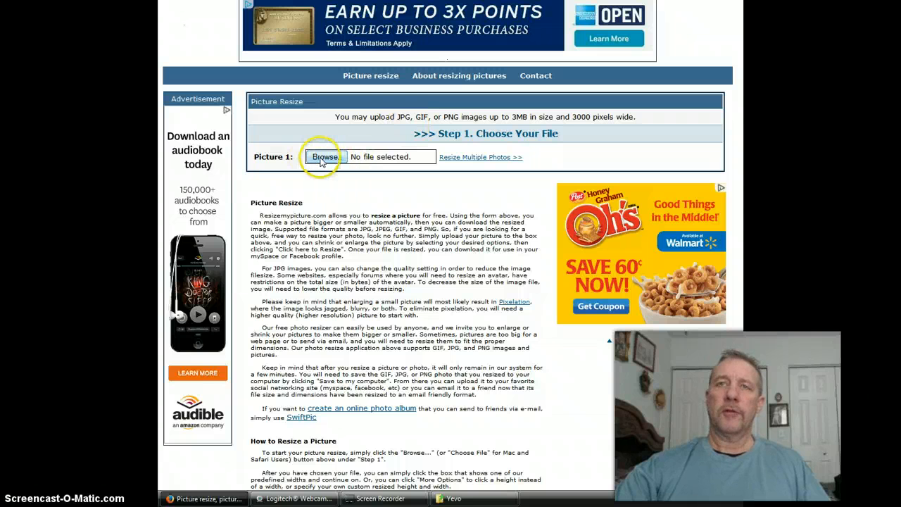
Choose the Team YEVOlution banner from the Yevo folder in Pictures as the file to resize
click(328, 160)
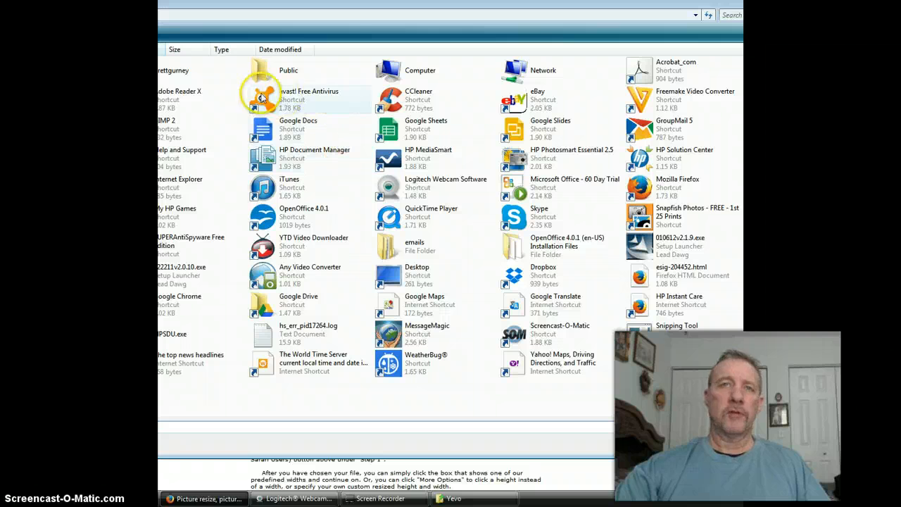
double_click(169, 71)
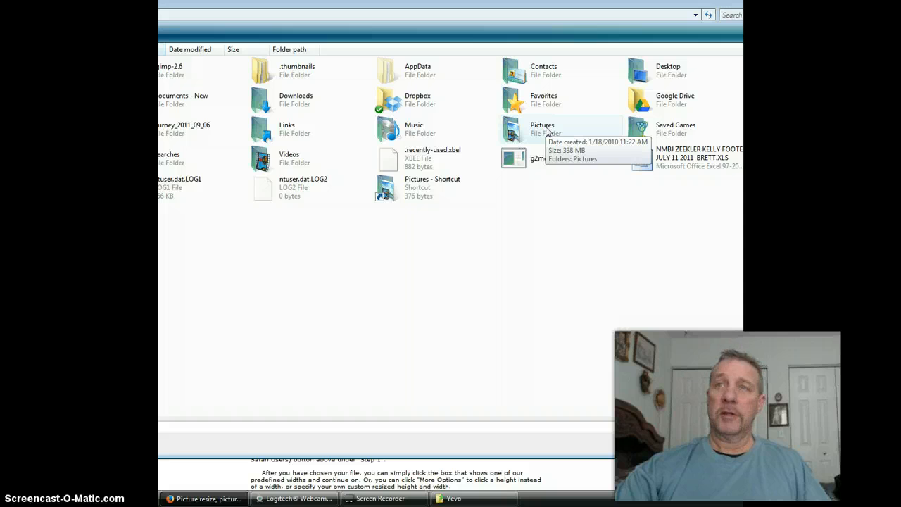
double_click(546, 130)
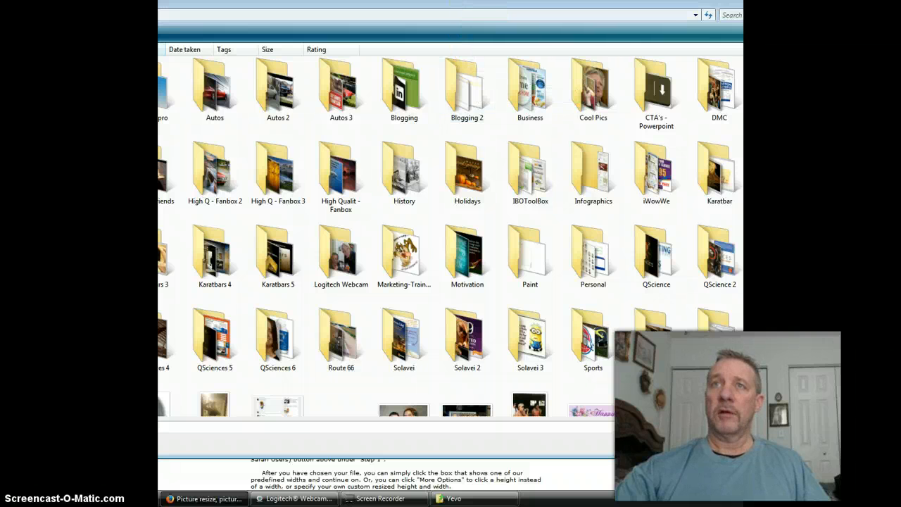
drag(479, 8, 395, 8)
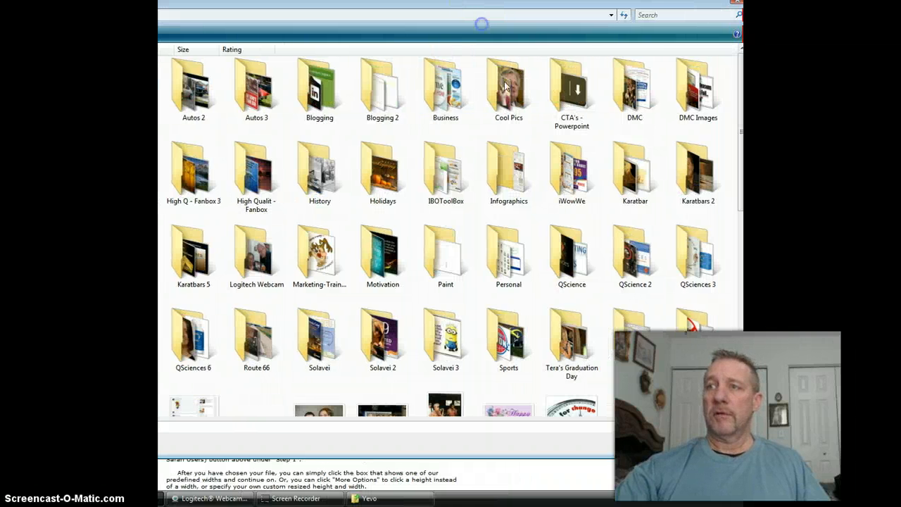
double_click(696, 344)
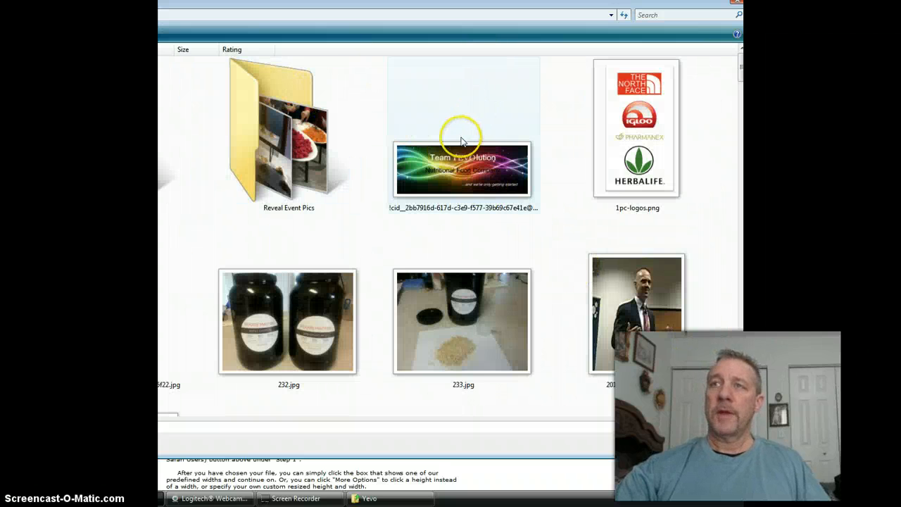
mouse_move(456, 169)
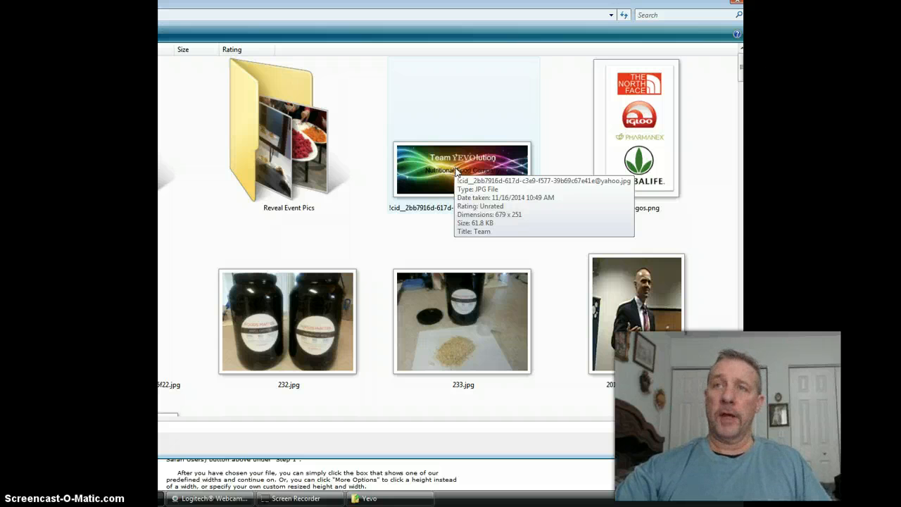
click(456, 171)
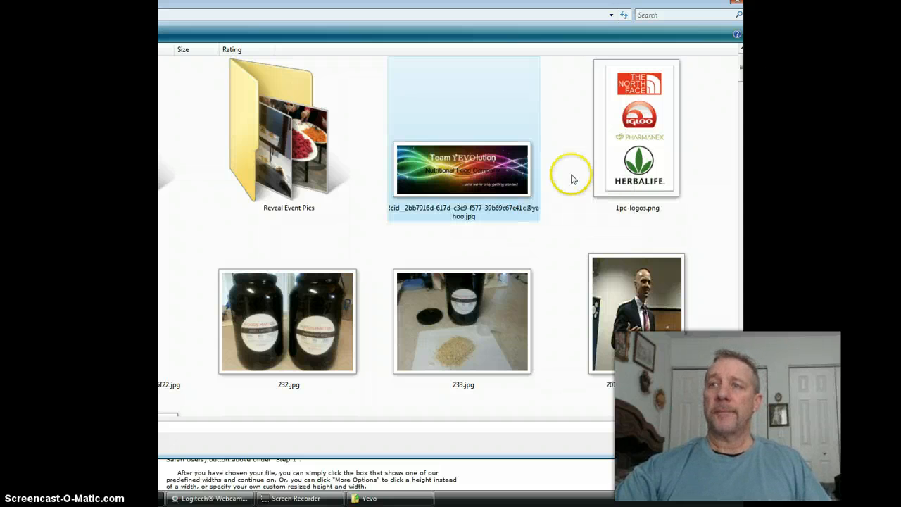
click(665, 445)
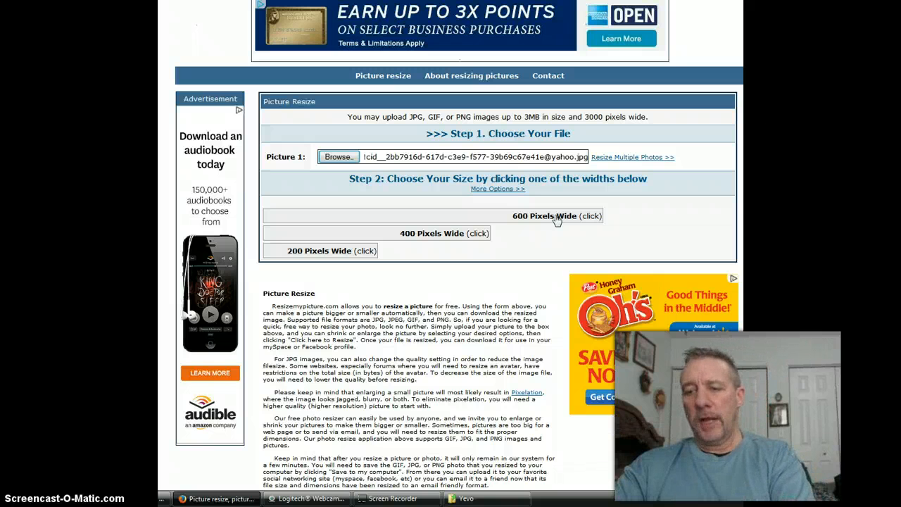
Specify a custom width of 851 and height of 315 at 100% picture quality and resize the banner
click(495, 190)
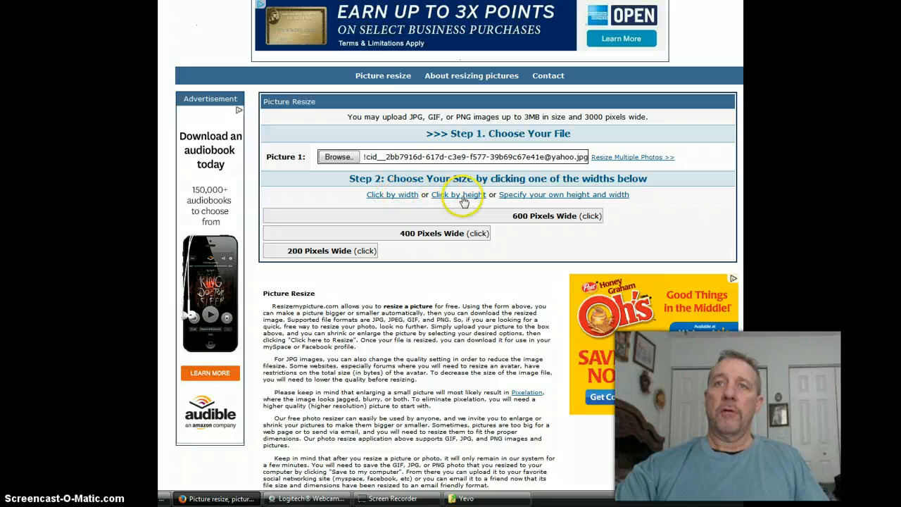
click(567, 199)
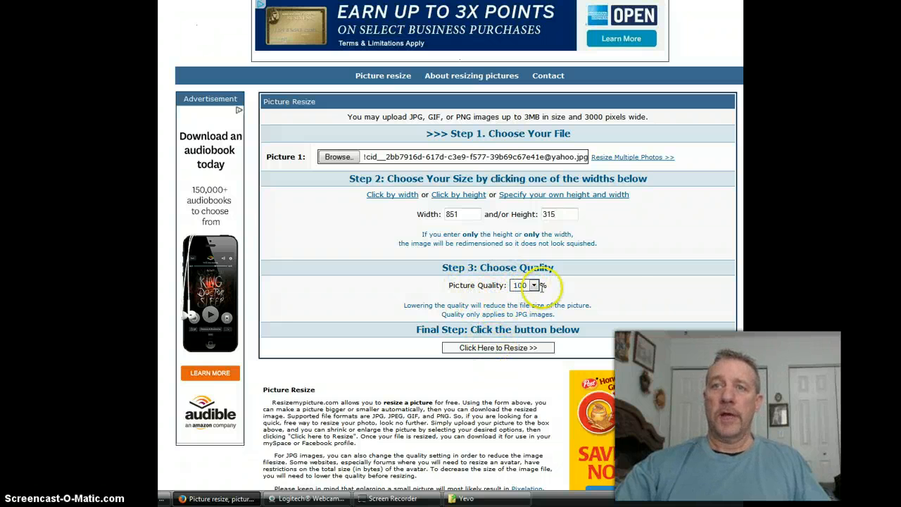
click(556, 214)
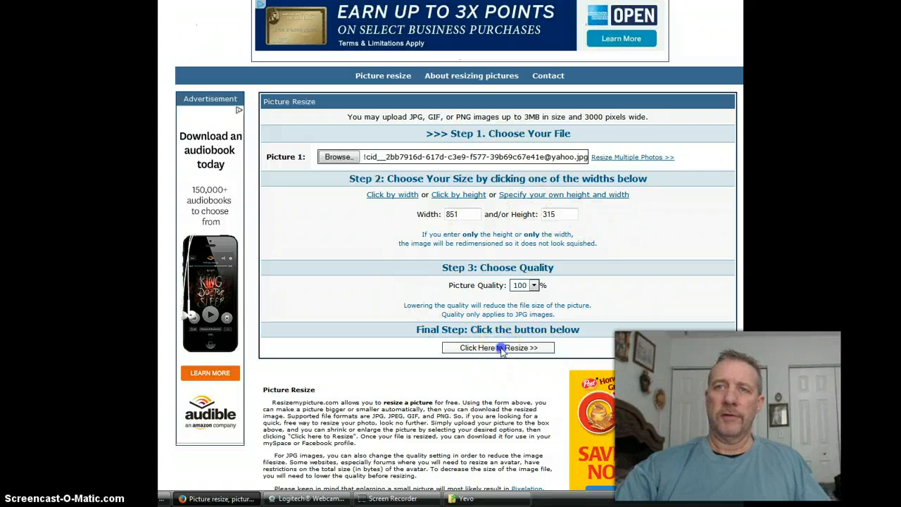
click(502, 351)
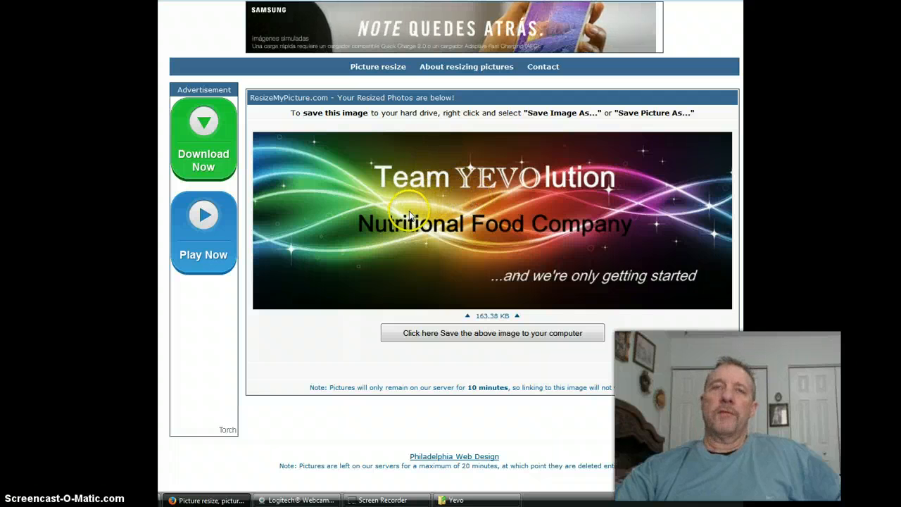
Save the resized banner image to the Yevo folder in Pictures
click(456, 222)
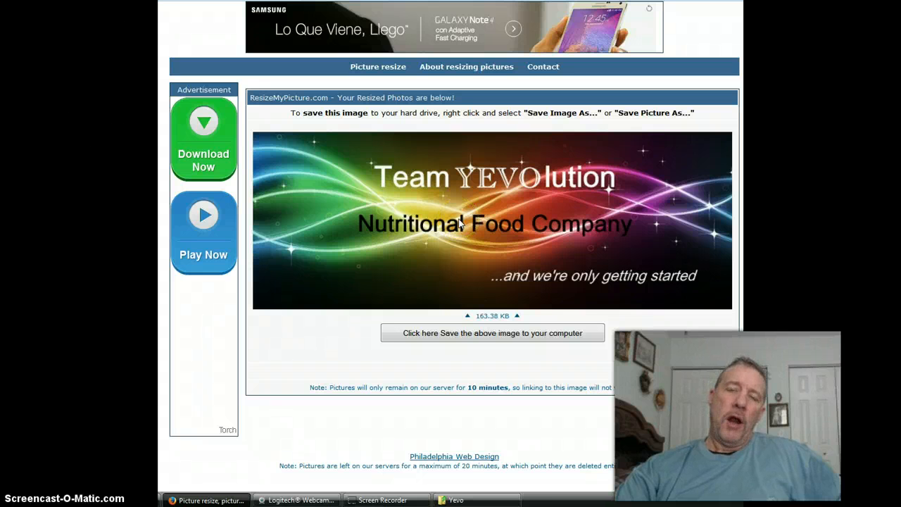
click(484, 206)
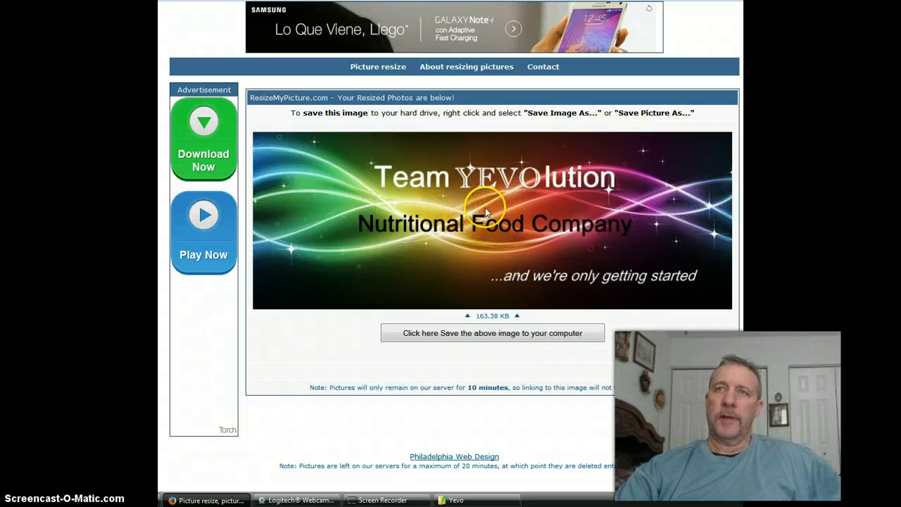
right_click(483, 200)
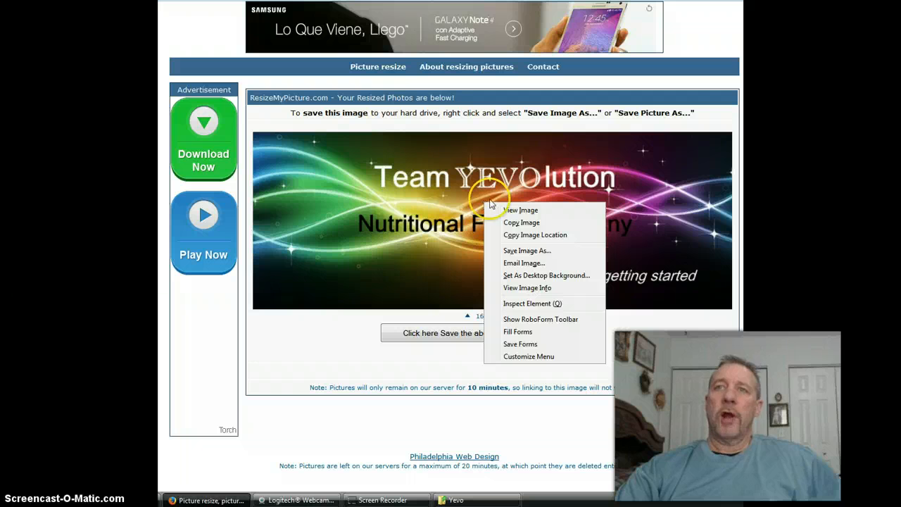
click(522, 251)
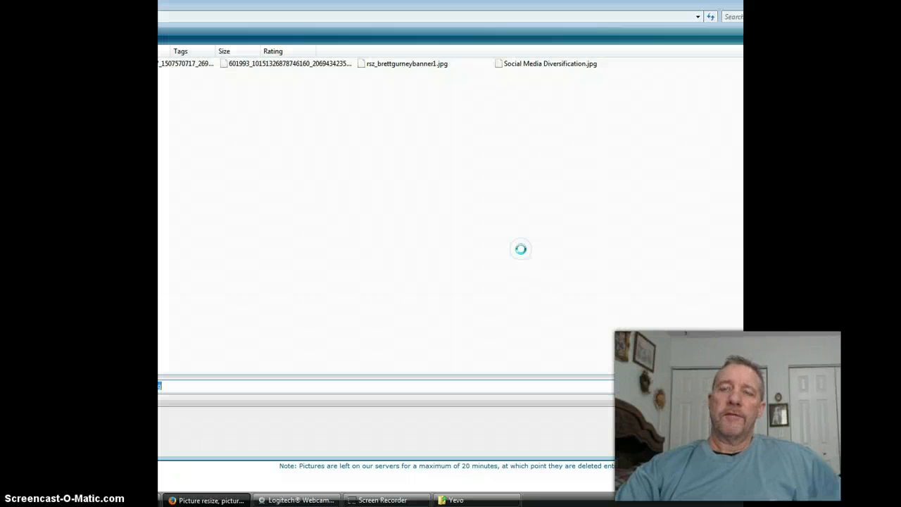
click(485, 201)
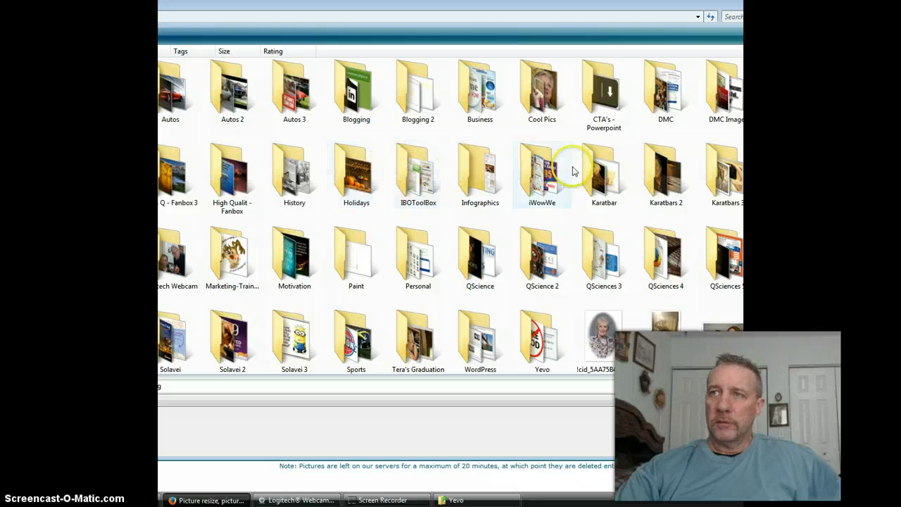
double_click(539, 341)
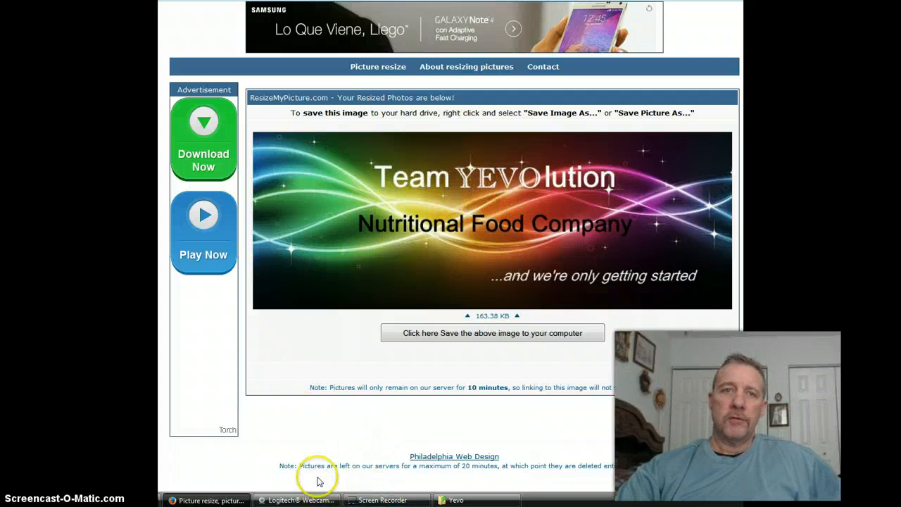
Switch to the YEVOlution page on Facebook and view the options for adding a cover, closing them again
mouse_move(208, 500)
click(225, 486)
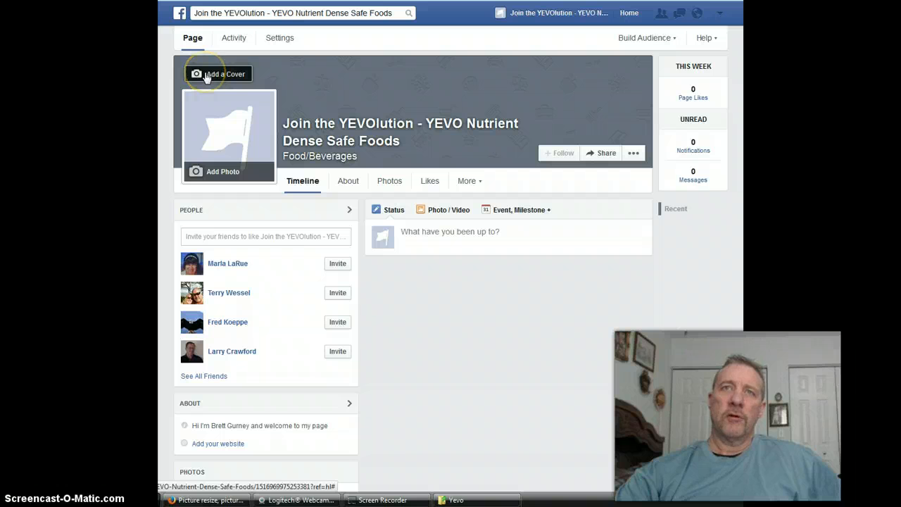
click(207, 76)
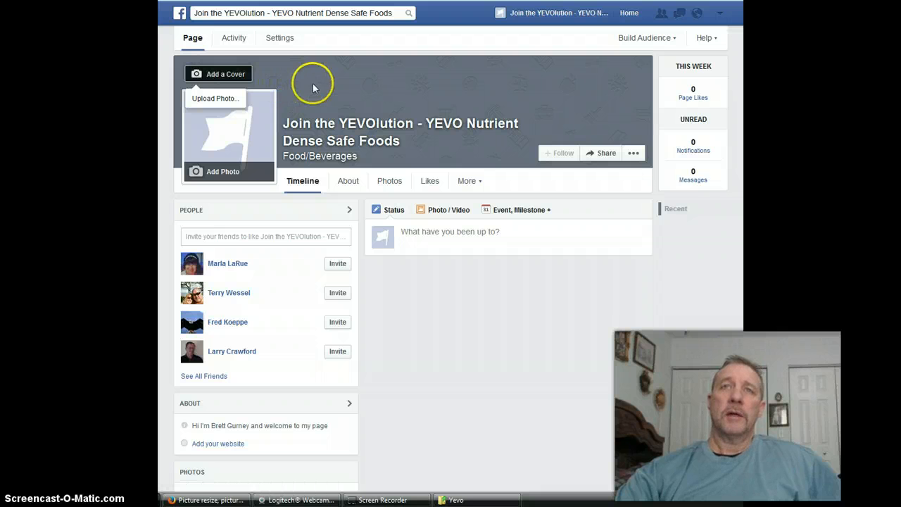
click(220, 75)
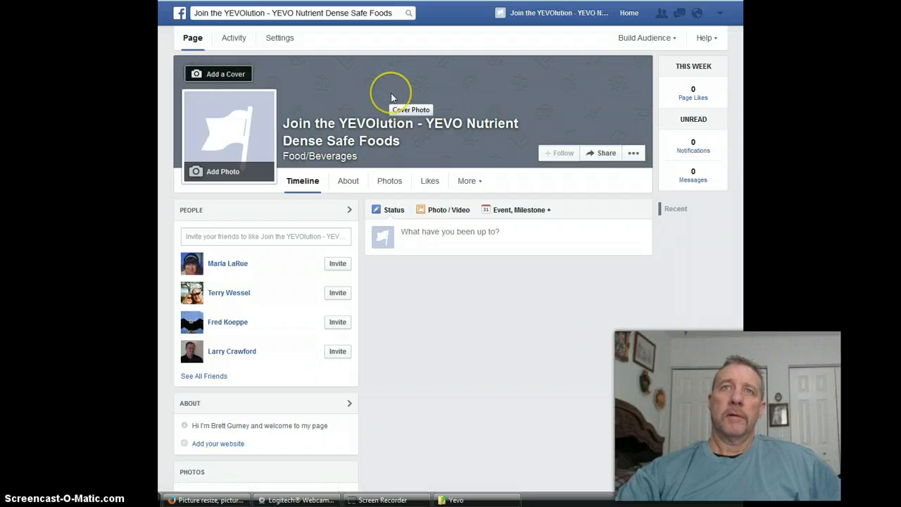
Switch to the Yevo folder and look through its images for the resized Team YEVOlution banner
click(482, 500)
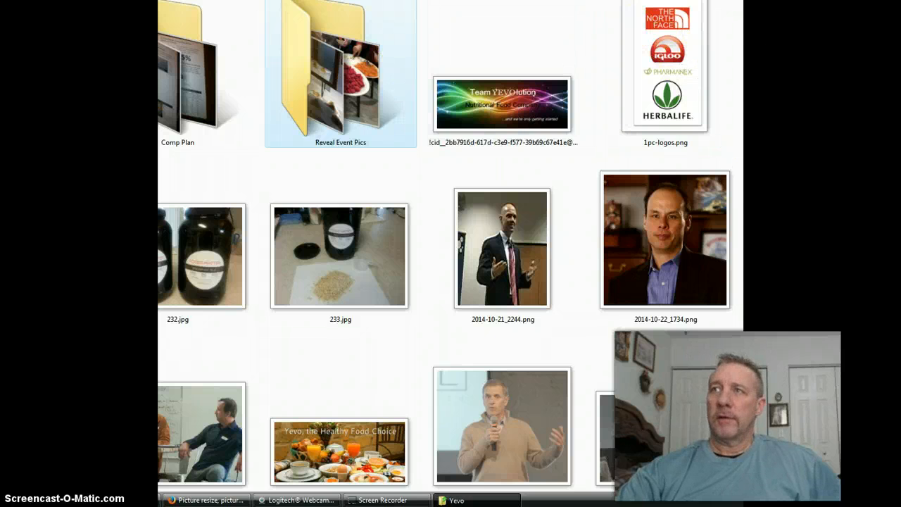
scroll(449, 247, down, 5)
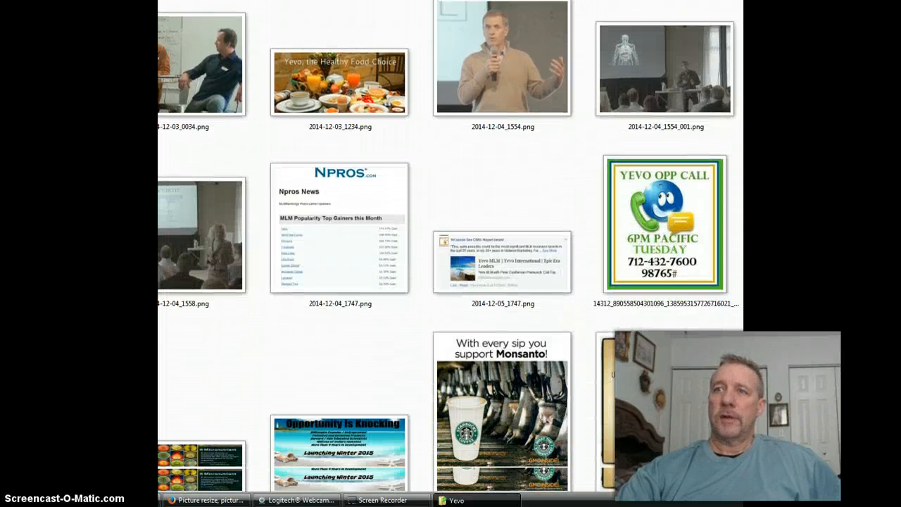
scroll(449, 247, down, 10)
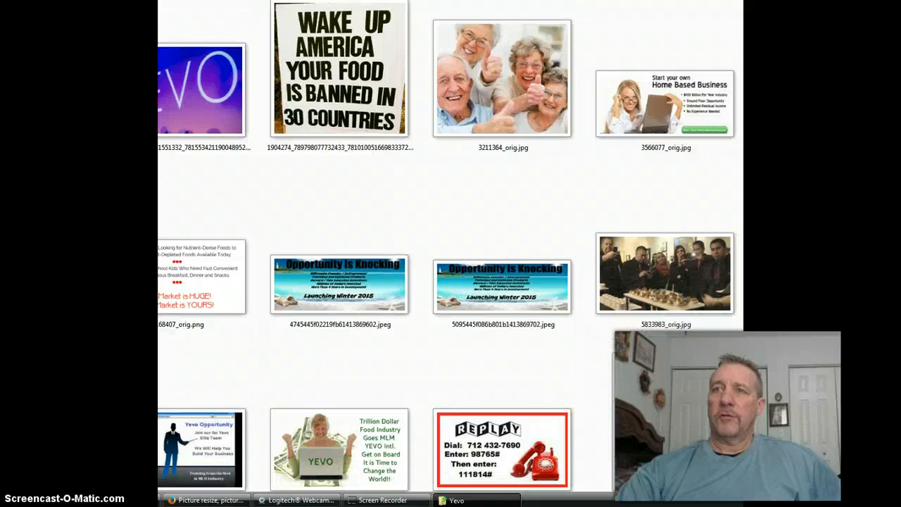
scroll(450, 246, up, 15)
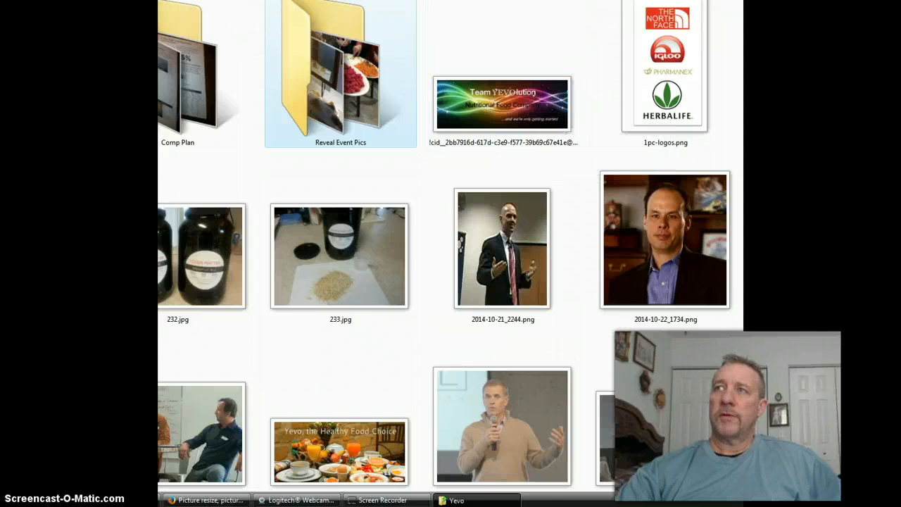
scroll(451, 247, down, 15)
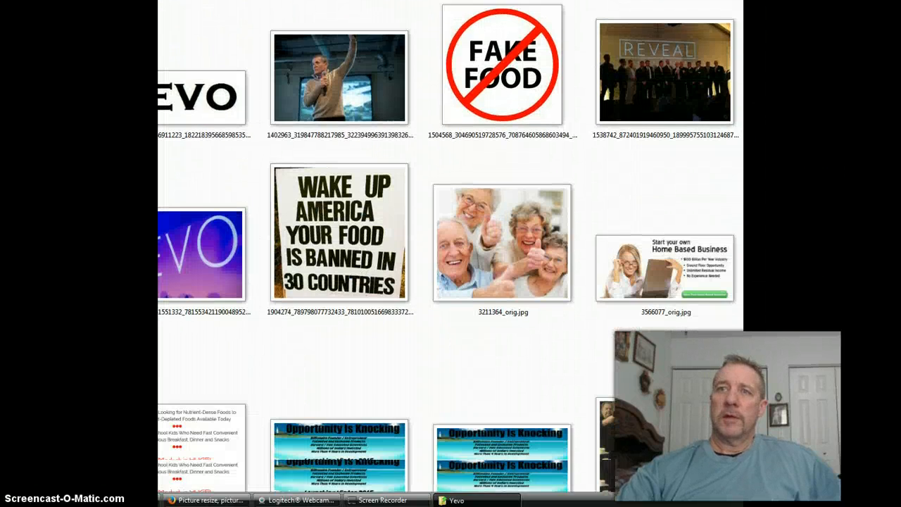
scroll(450, 247, down, 15)
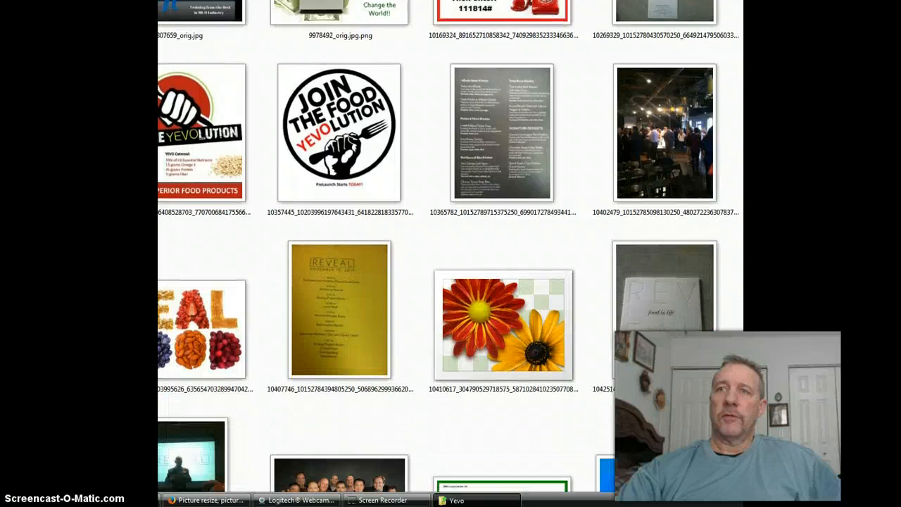
scroll(450, 247, down, 15)
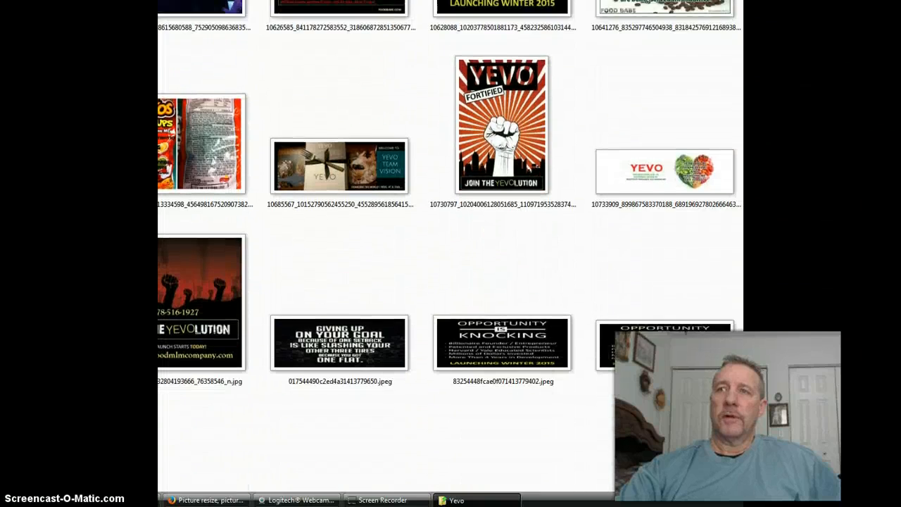
scroll(450, 246, down, 5)
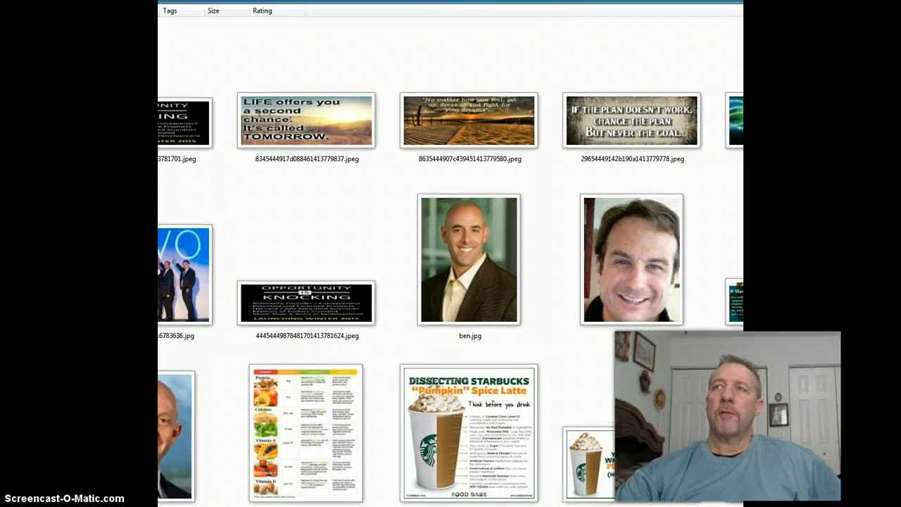
scroll(451, 261, up, 15)
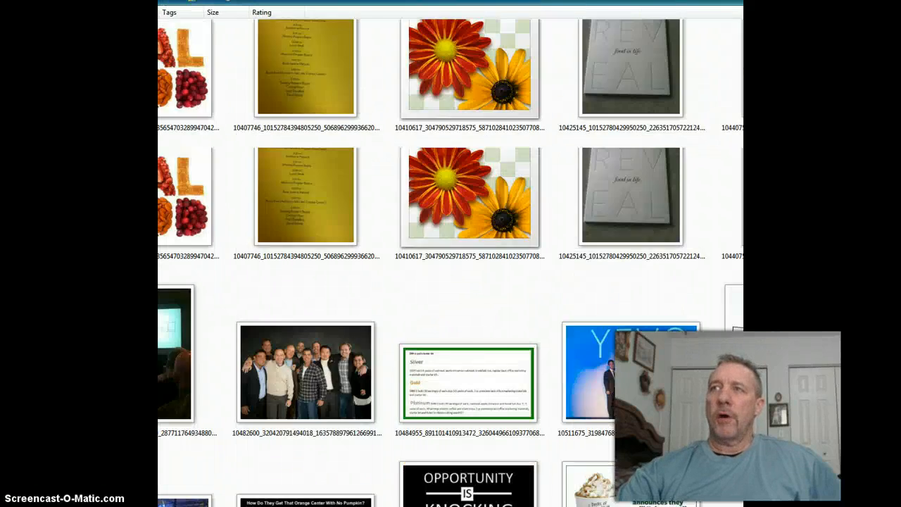
scroll(451, 260, up, 3)
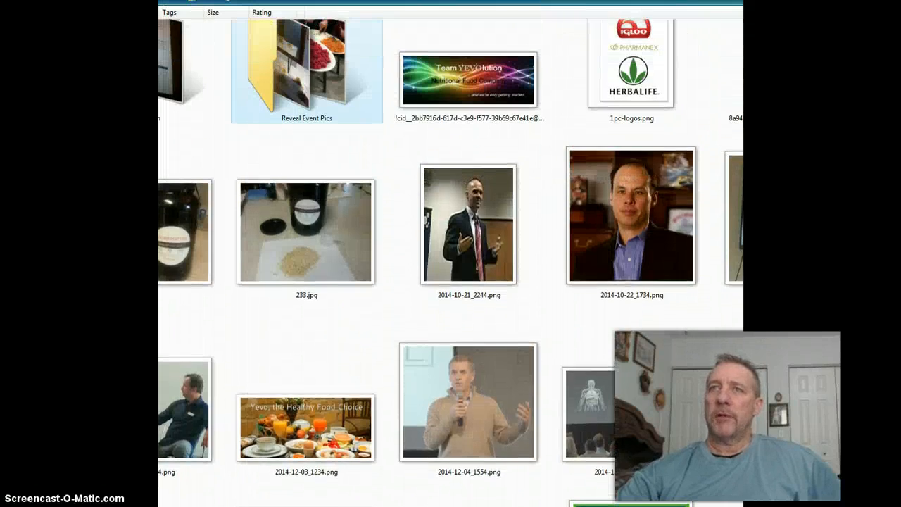
Check the file details of the Team YEVOlution banner and search the rest of the folder again for the resized copy
mouse_move(452, 100)
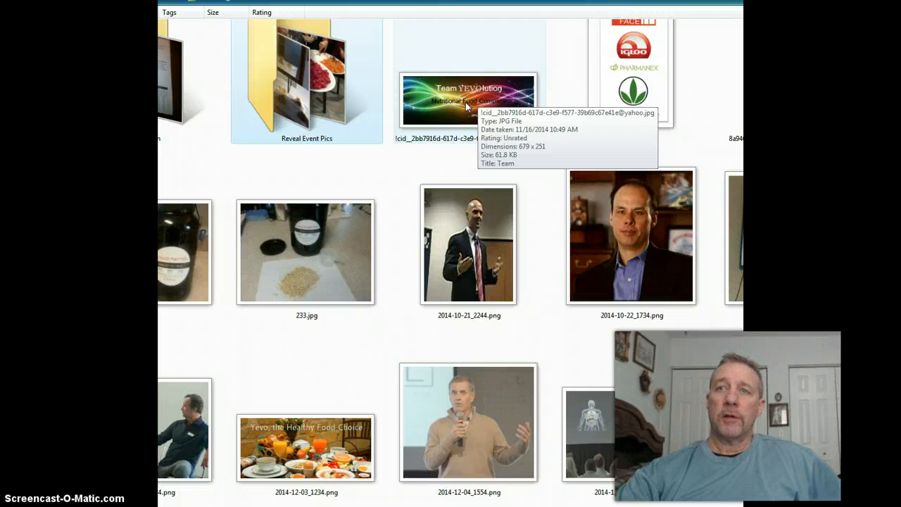
click(466, 106)
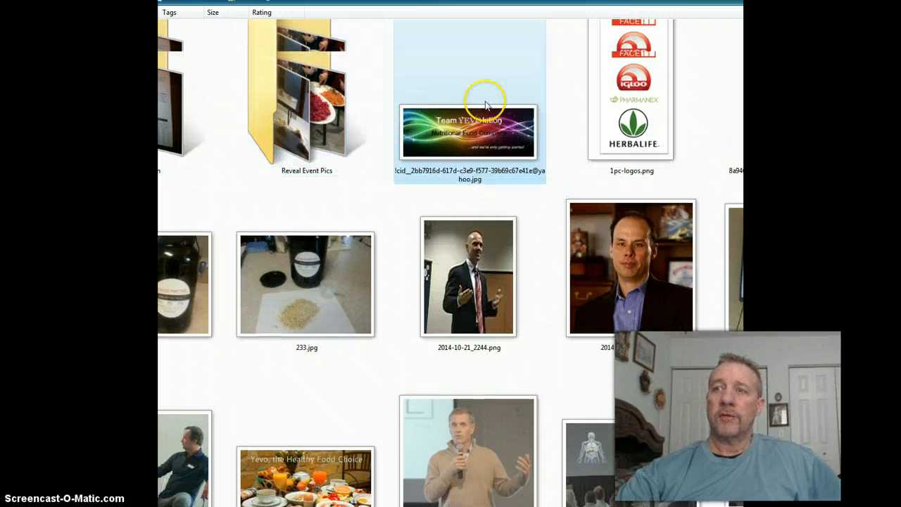
scroll(451, 262, down, 15)
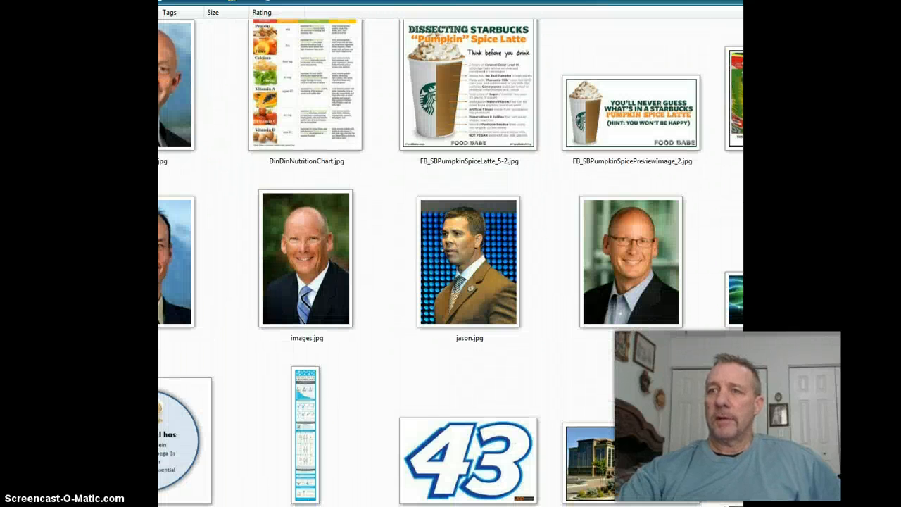
scroll(451, 261, down, 10)
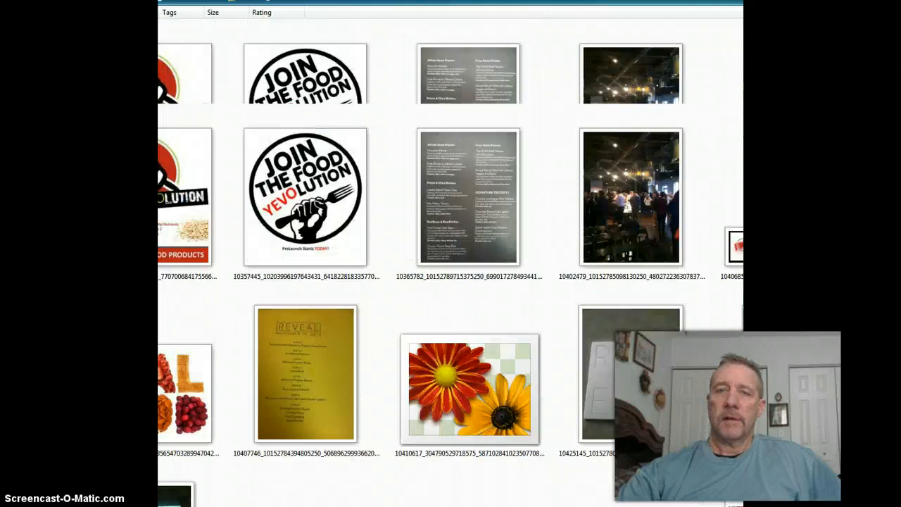
scroll(451, 262, up, 20)
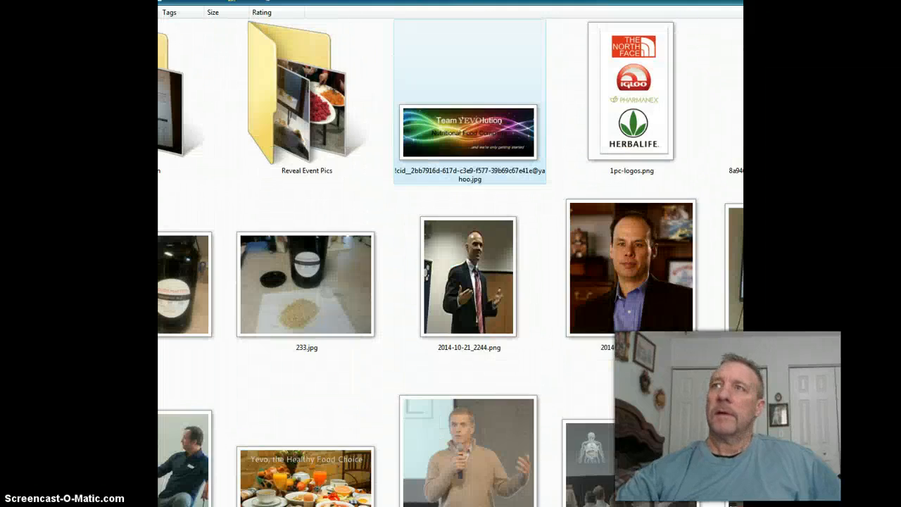
scroll(451, 262, down, 8)
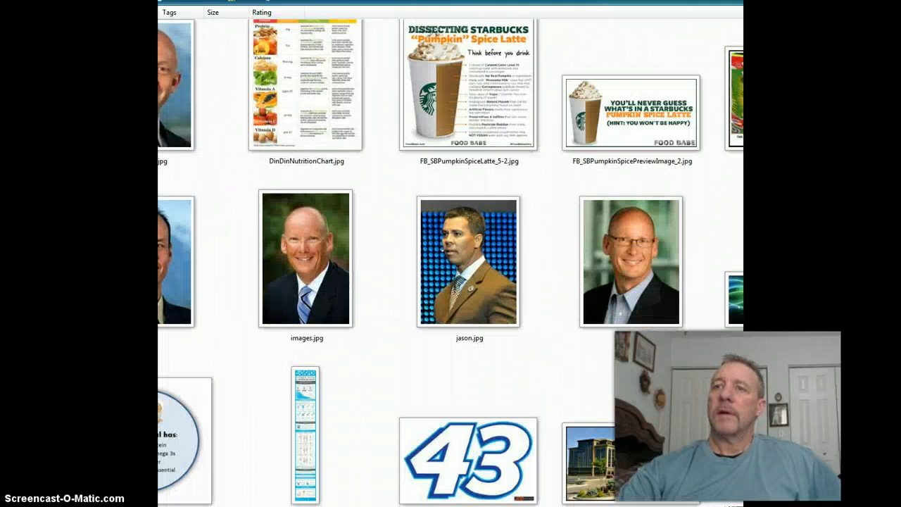
scroll(737, 470, up, 10)
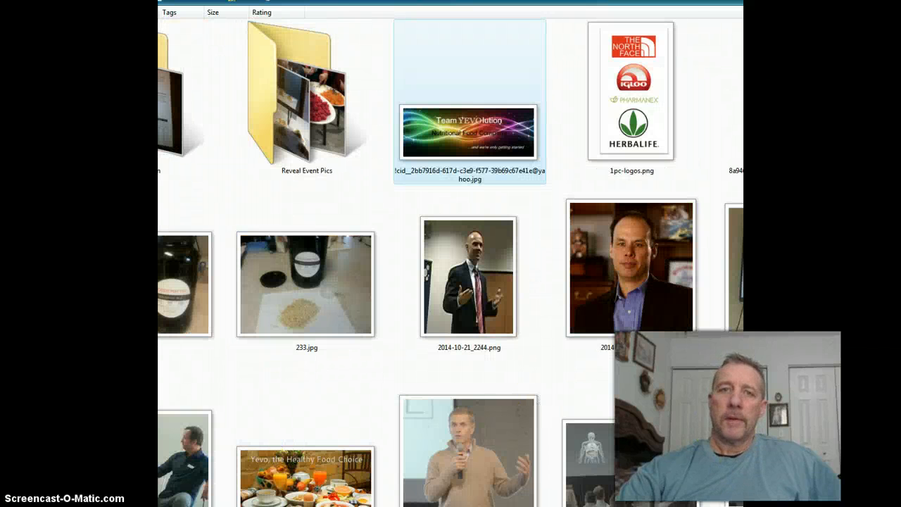
Switch back to the YEVOlution page on Facebook and open the options for adding a cover
key(alt+Tab)
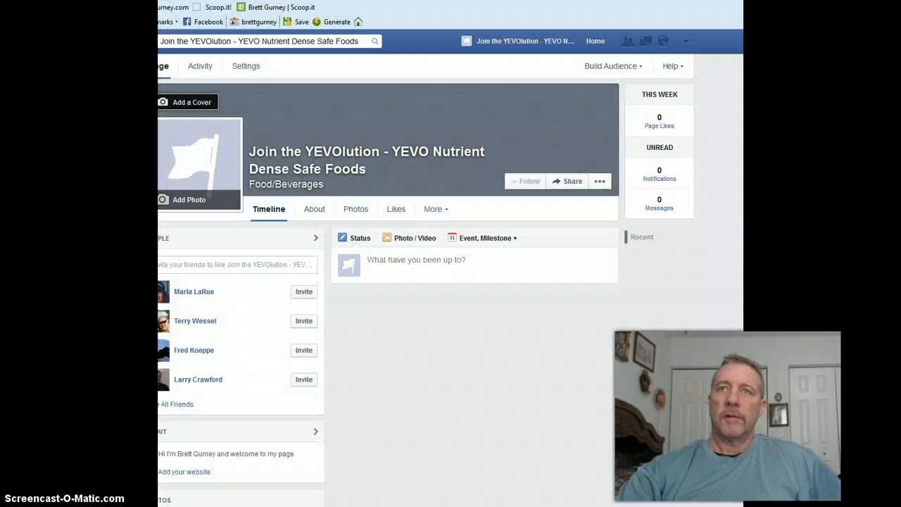
click(184, 104)
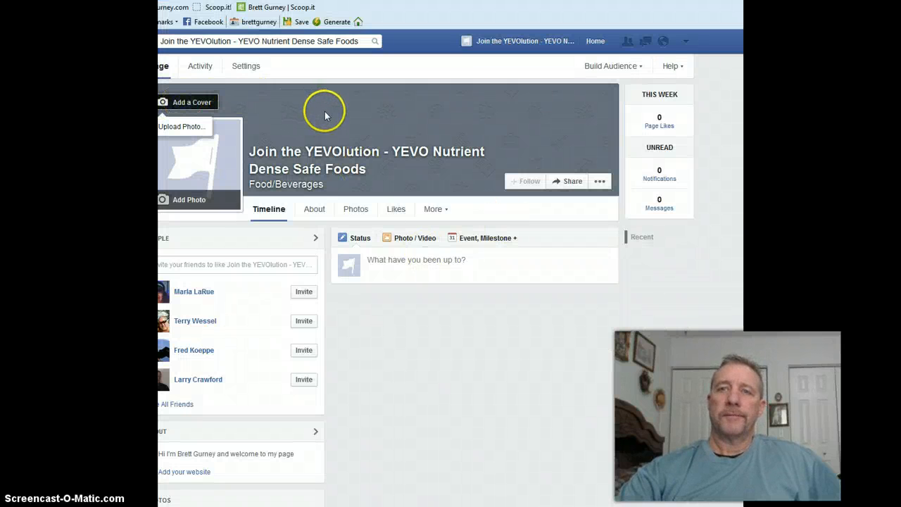